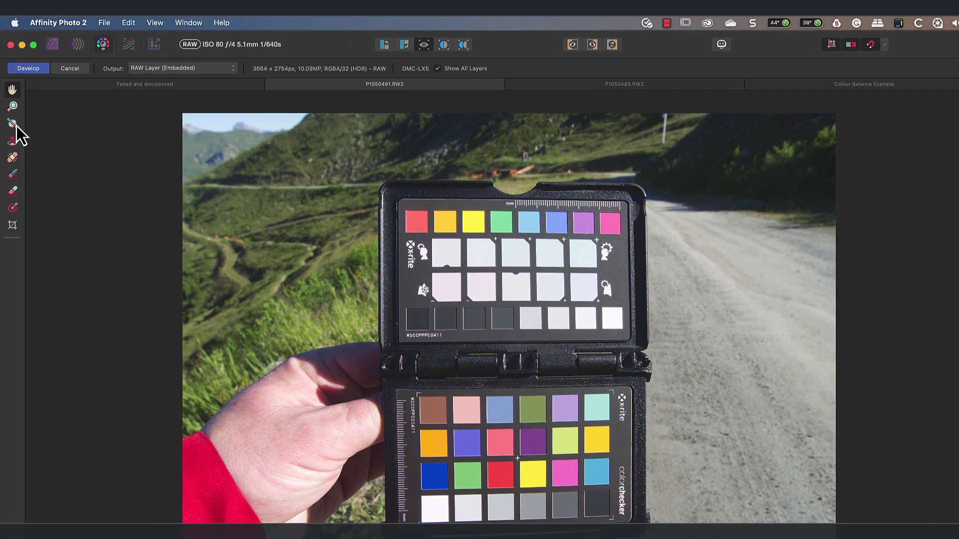
Enable White Balance and sample the checker's grey patch to neutralise the colour cast.
left_click(11, 106)
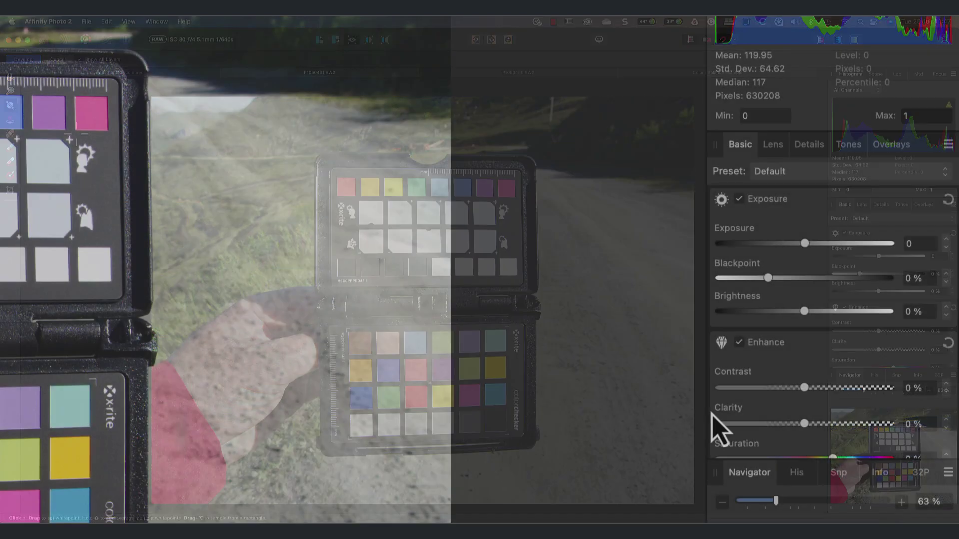
scroll(842, 333, "down", 3)
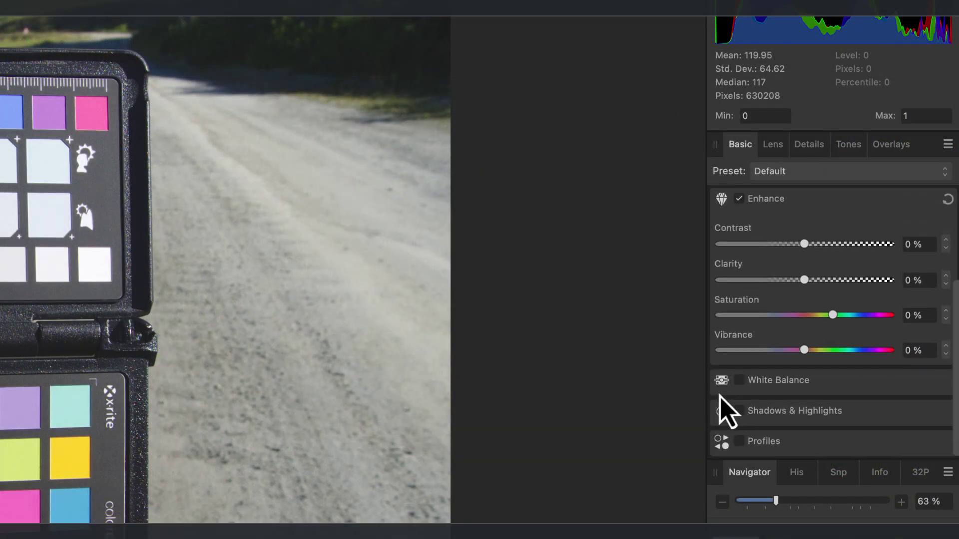
left_click(739, 380)
scroll(749, 398, "down", 2)
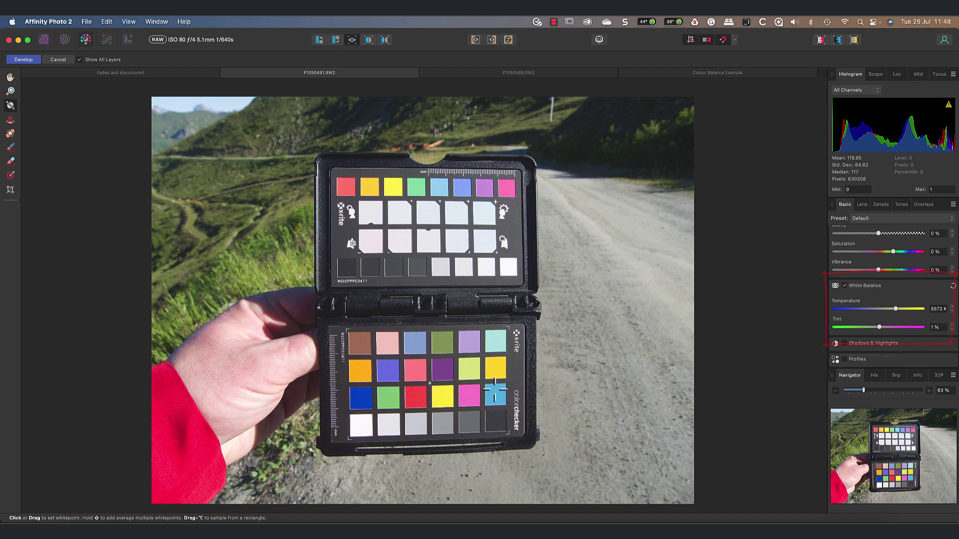
left_click(439, 423)
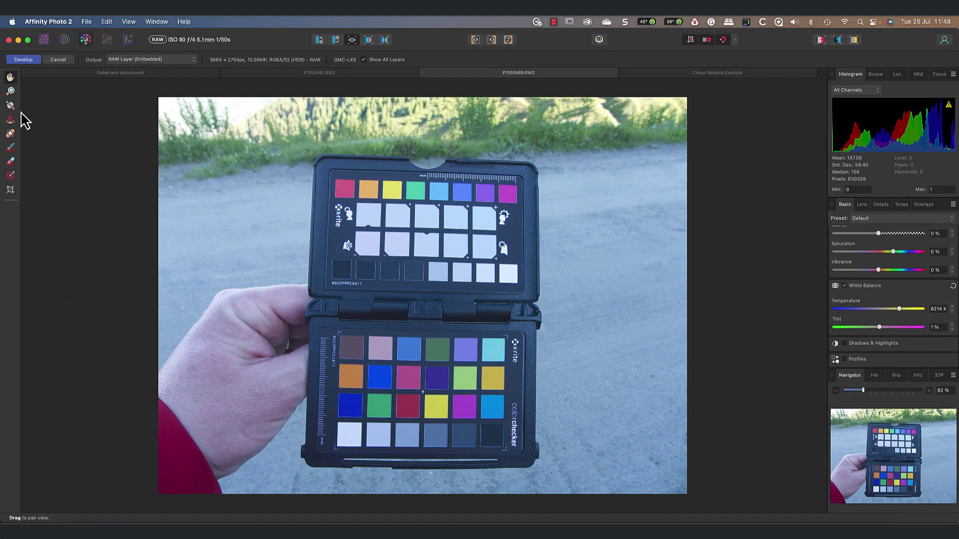
Sample a checker patch with the White Balance picker on the bluish P1050489.RW2 photo.
left_click(10, 105)
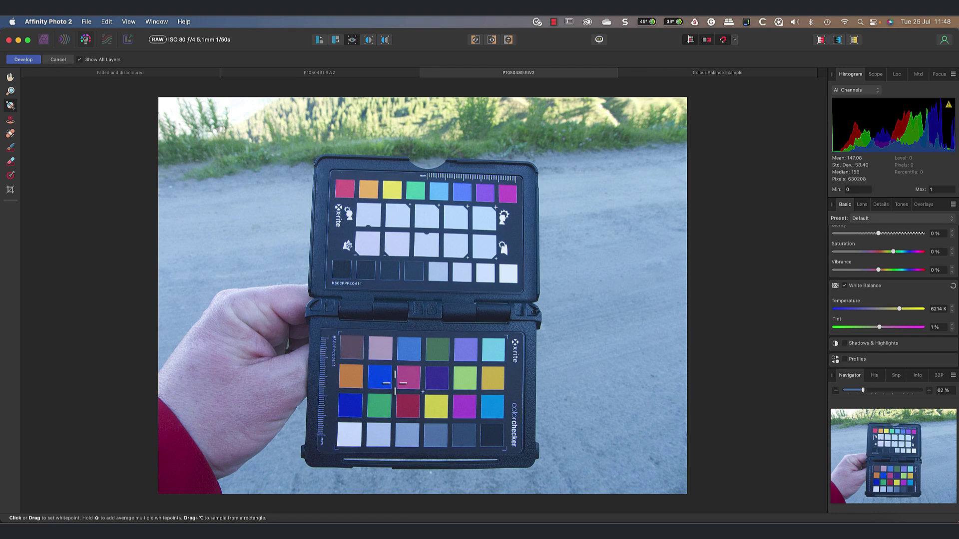
left_click(409, 438)
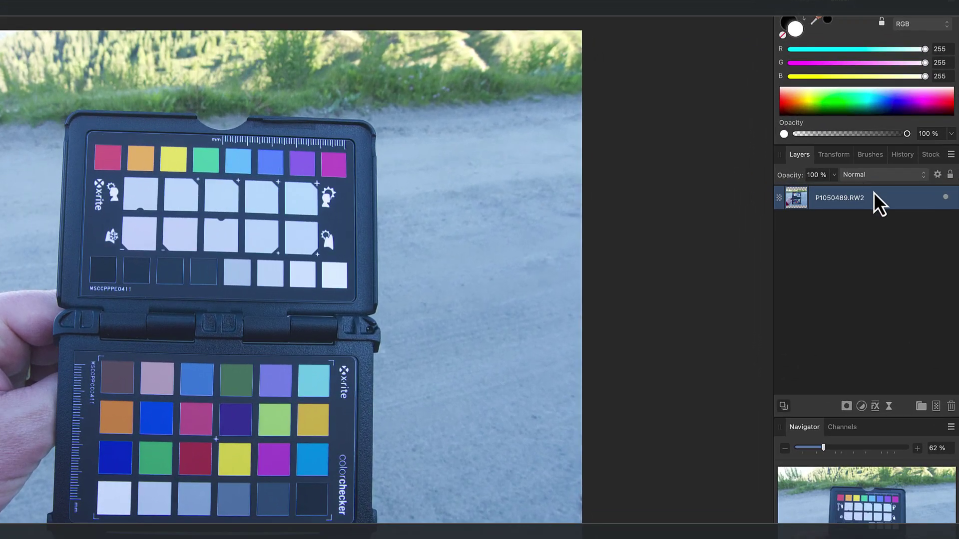
Duplicate the P1050489.RW2 photo layer from its Layers panel context menu.
right_click(898, 214)
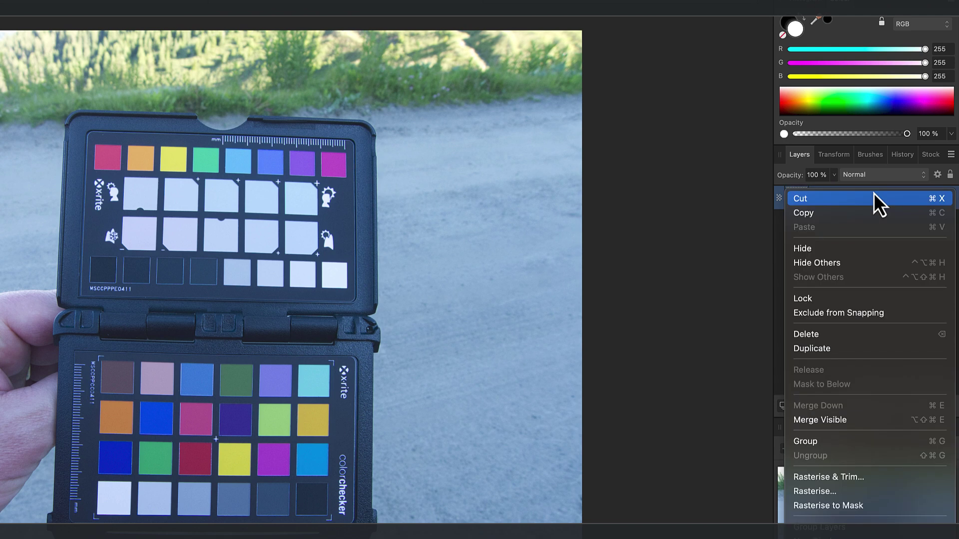
left_click(840, 350)
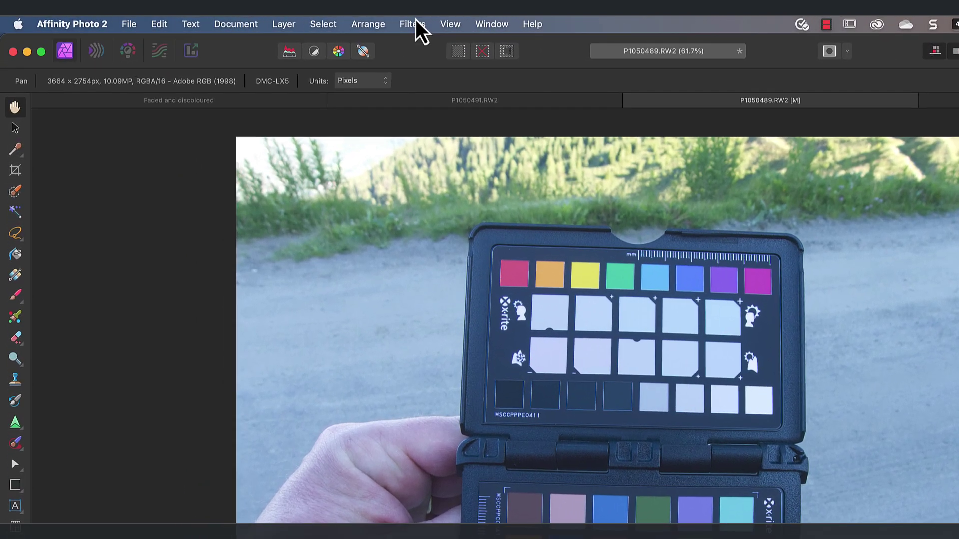
Apply Auto White Balance to the top copy, then hide it to compare.
left_click(277, 21)
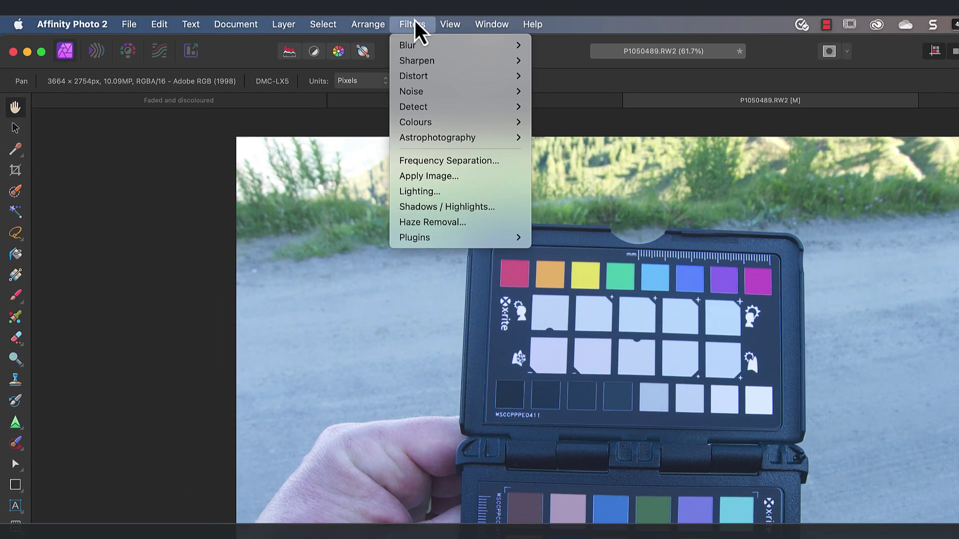
mouse_move(415, 122)
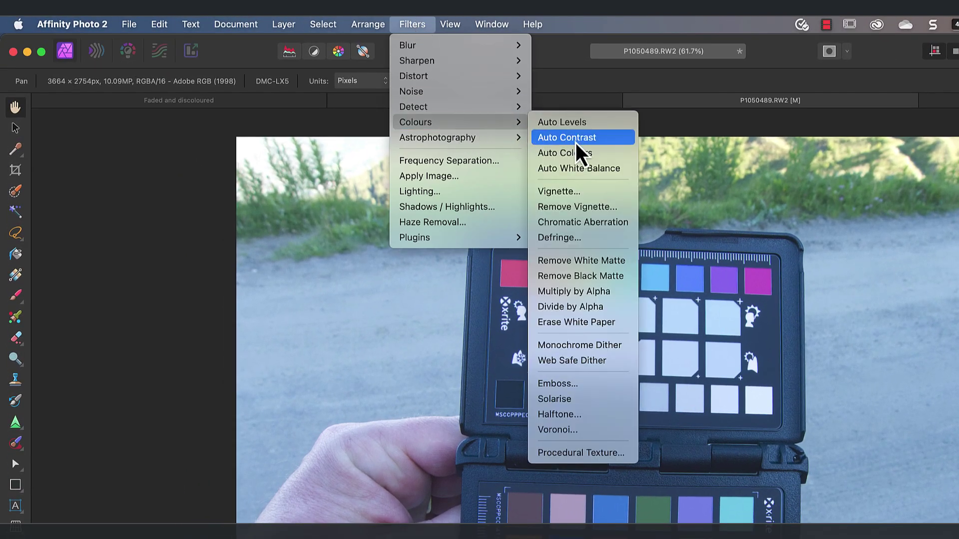
left_click(573, 64)
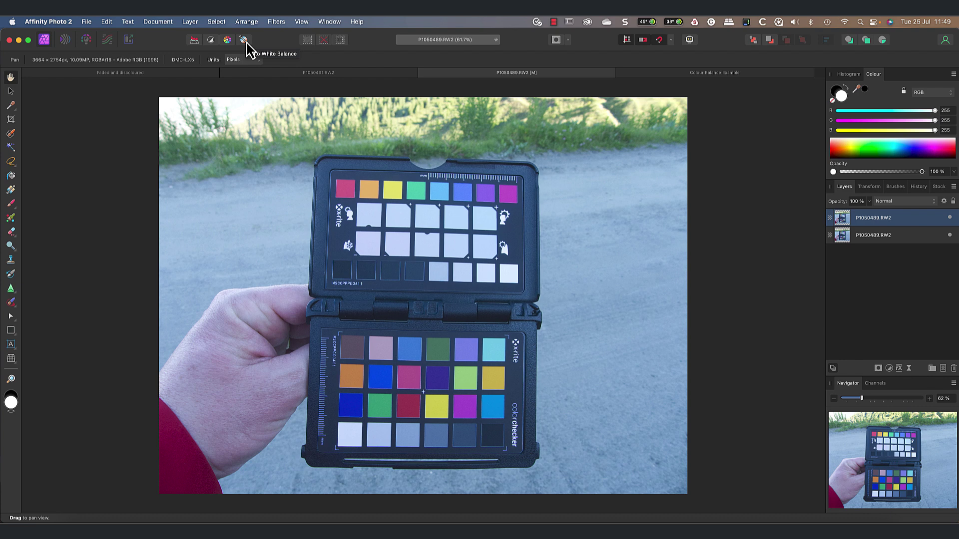
left_click(244, 41)
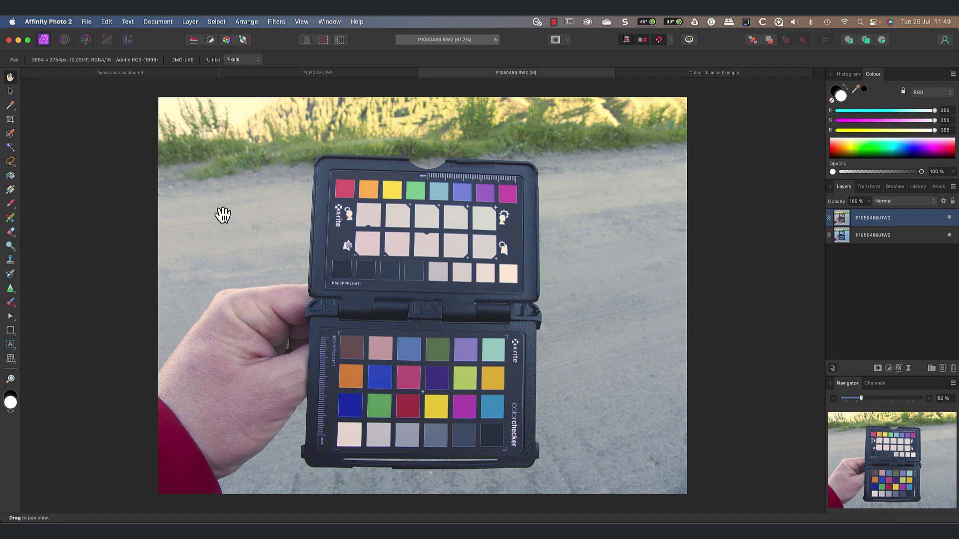
left_click(950, 218)
Compare the auto-corrected copy with the original, then add a White Balance adjustment layer.
left_click(950, 218)
left_click(950, 217)
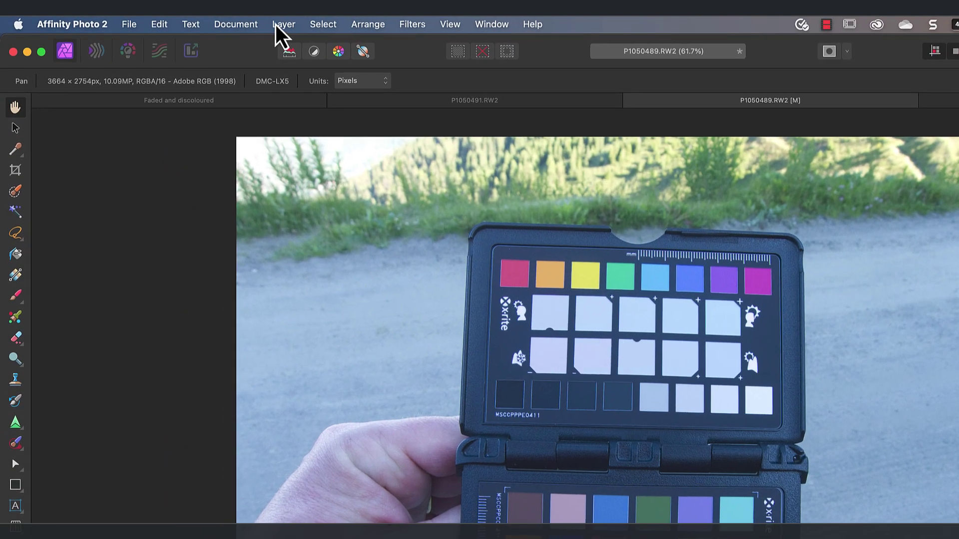
left_click(280, 24)
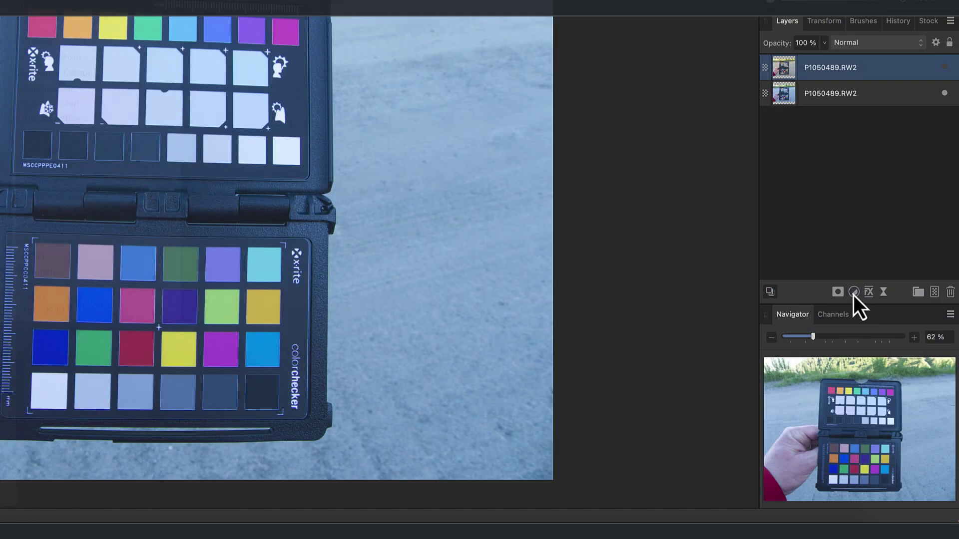
left_click(853, 291)
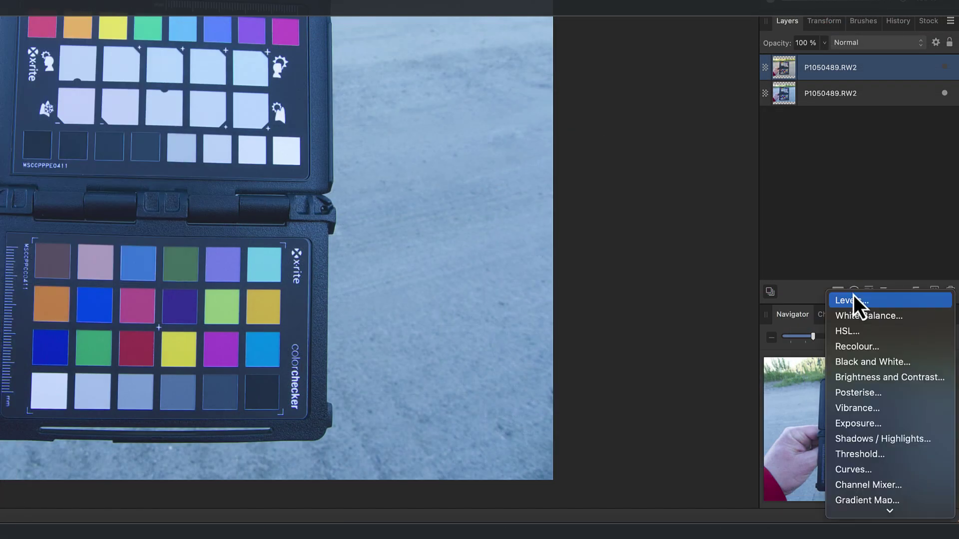
left_click(858, 317)
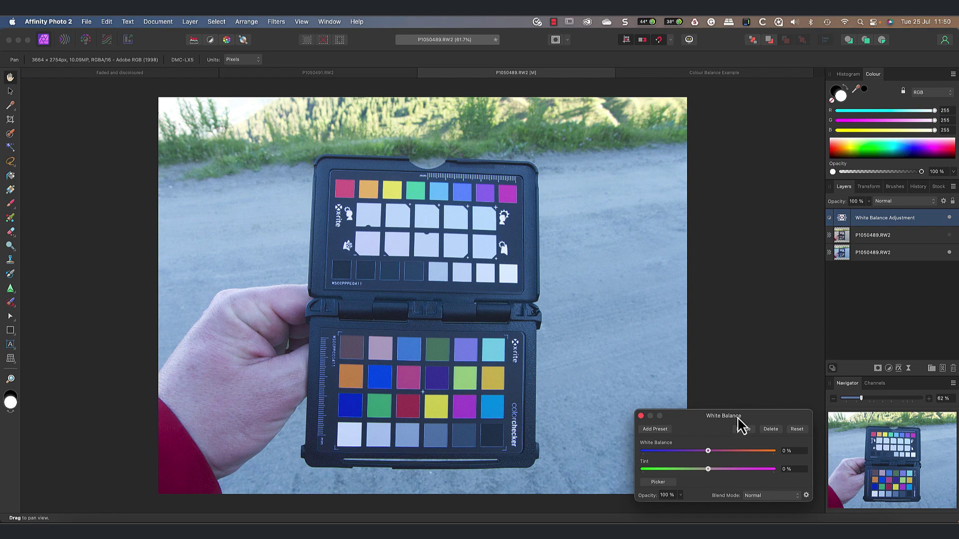
Set the White Balance adjustment to 18% by sampling checker patches, ending on the white patch.
left_click_drag(708, 451, 736, 451)
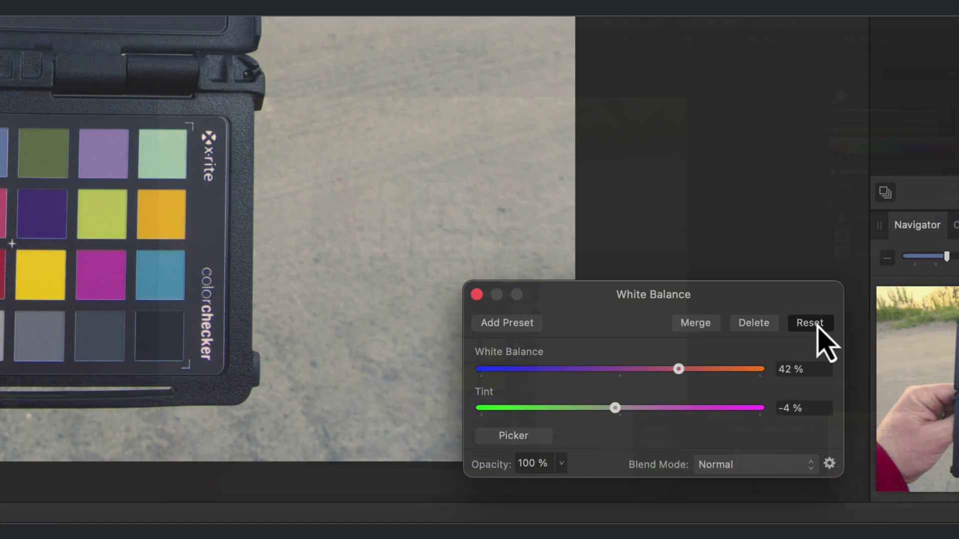
left_click(814, 325)
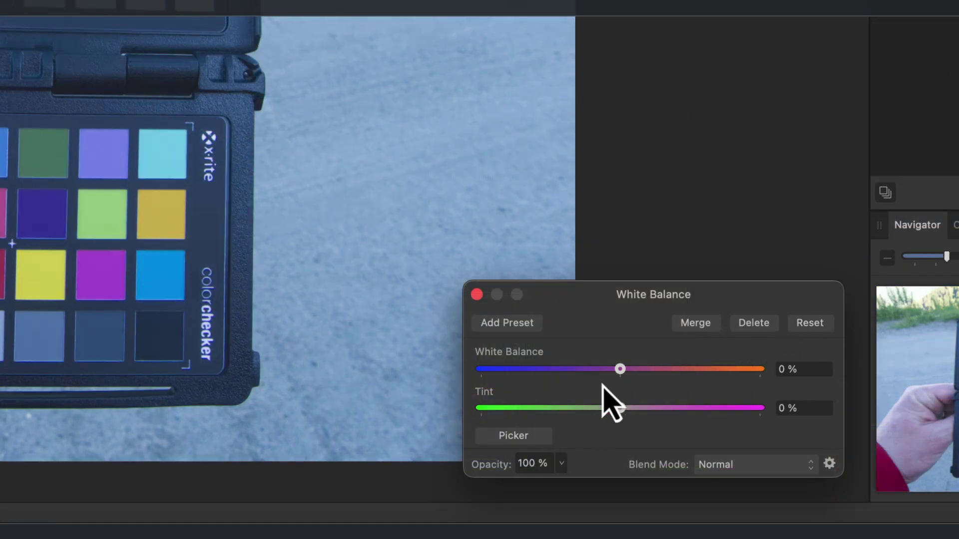
left_click(531, 436)
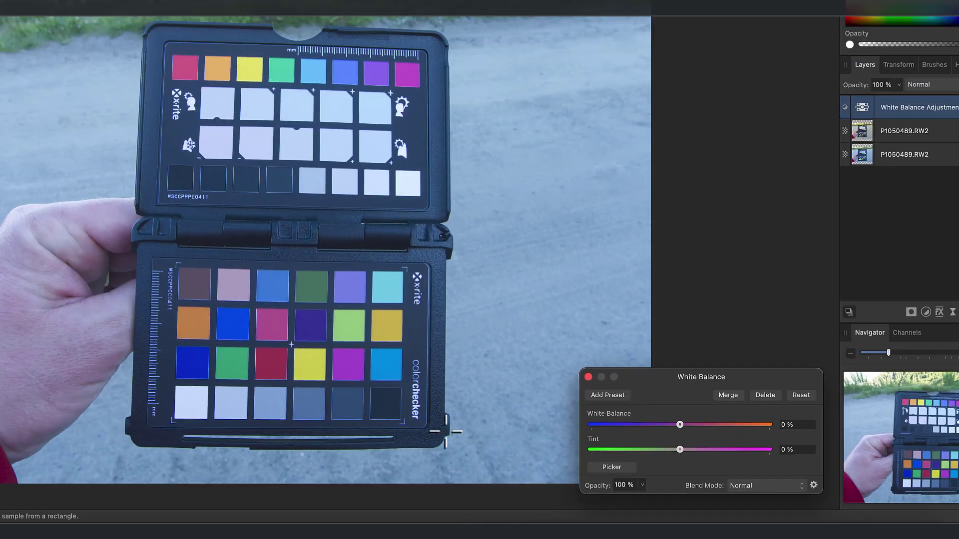
left_click(435, 436)
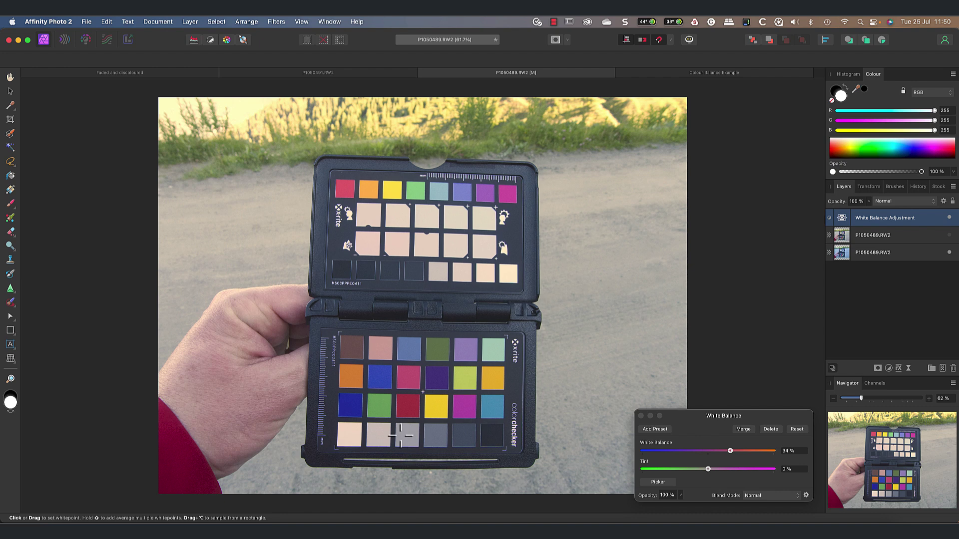
left_click(352, 435)
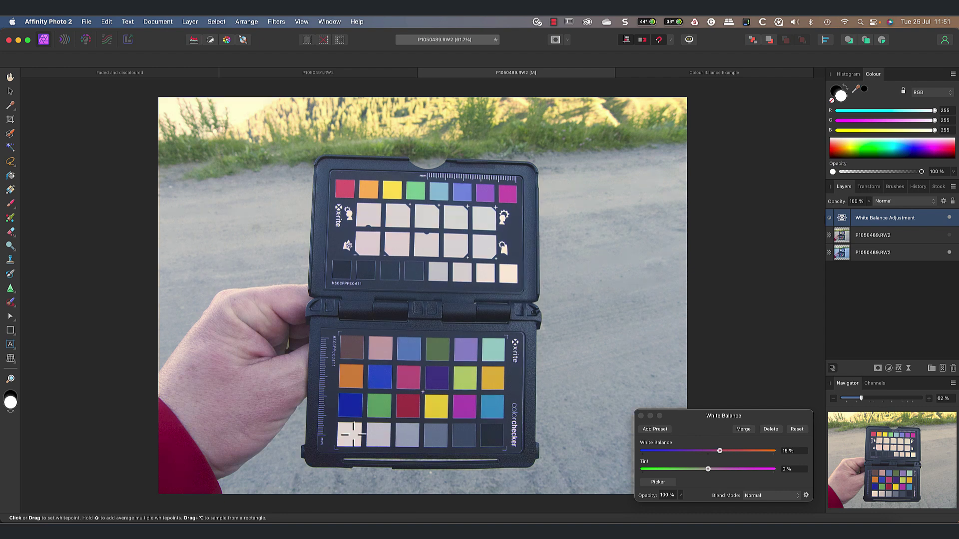
left_click(379, 434)
left_click(407, 434)
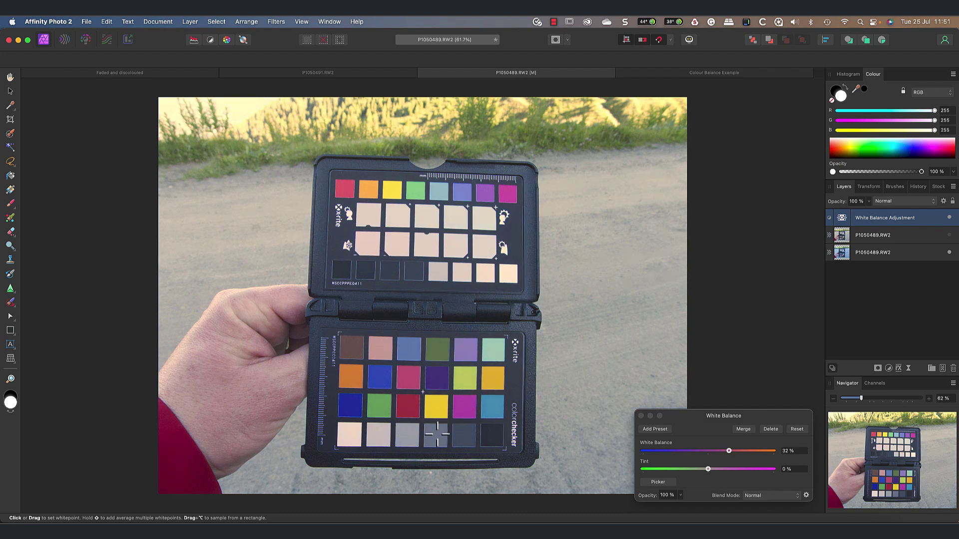
left_click(469, 435)
left_click(496, 436)
left_click(418, 436)
left_click_drag(407, 436, 348, 437)
Hide the White Balance adjustment and add a Colour Balance adjustment layer.
left_click(949, 218)
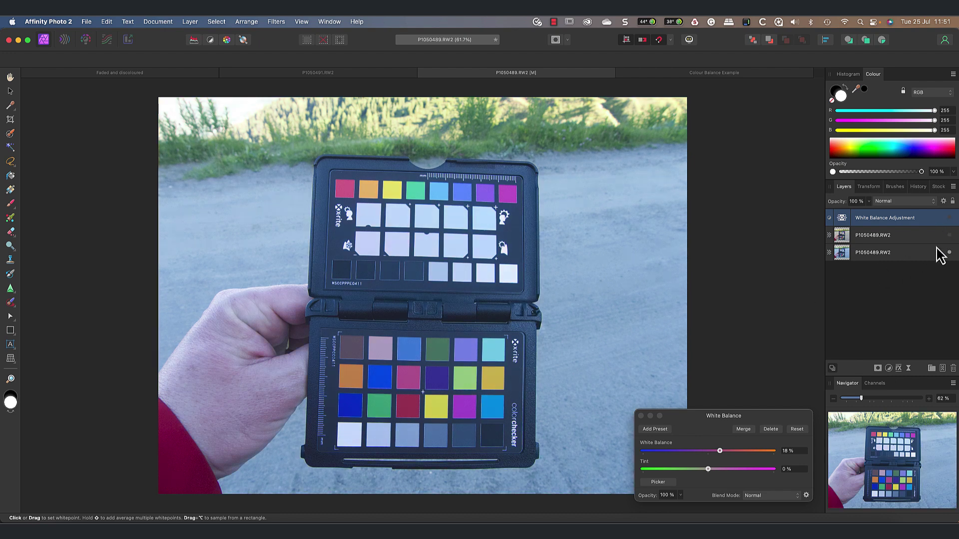
left_click(916, 294)
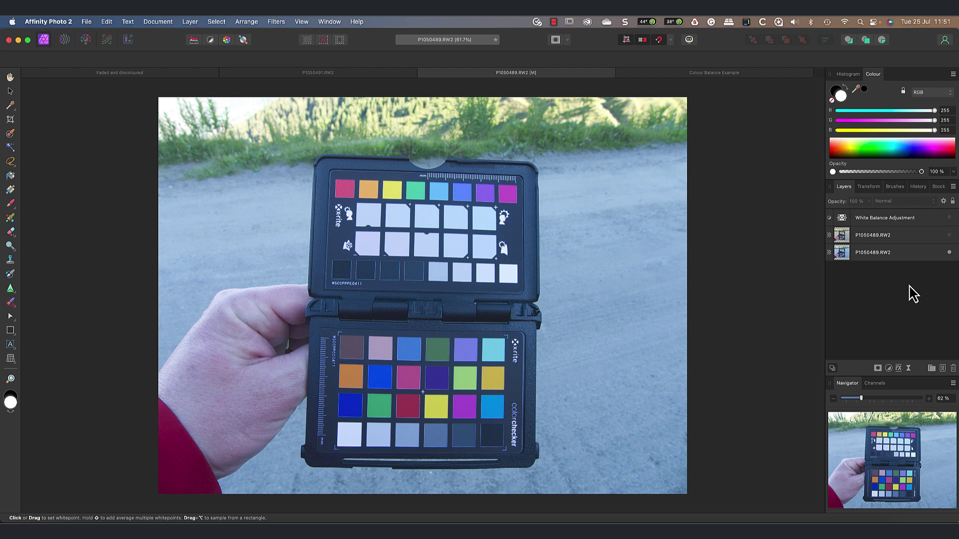
left_click(889, 368)
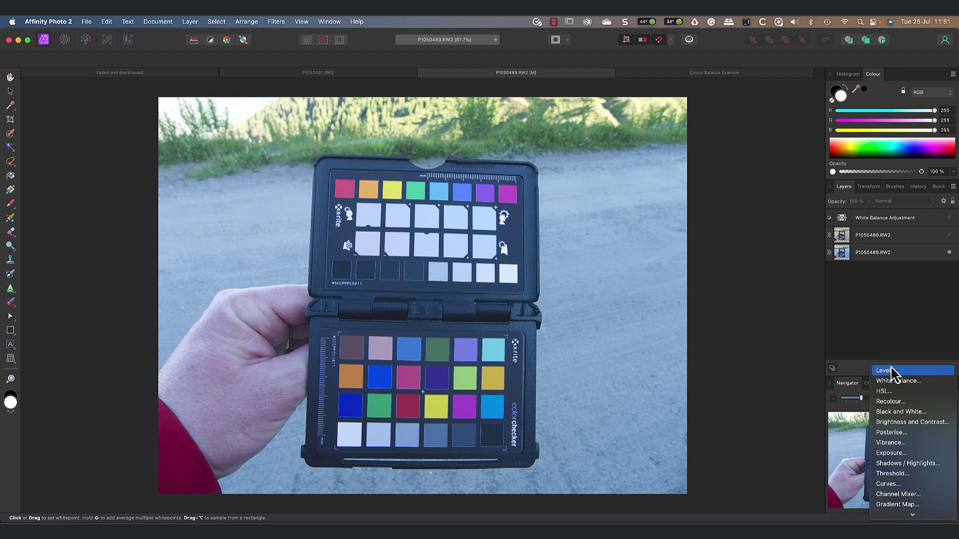
scroll(891, 373, "down", 5)
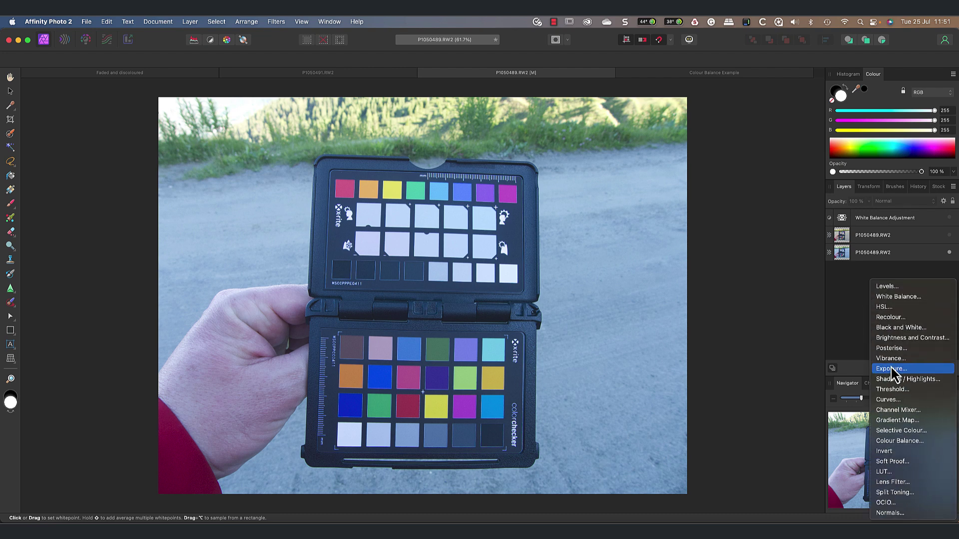
left_click(903, 442)
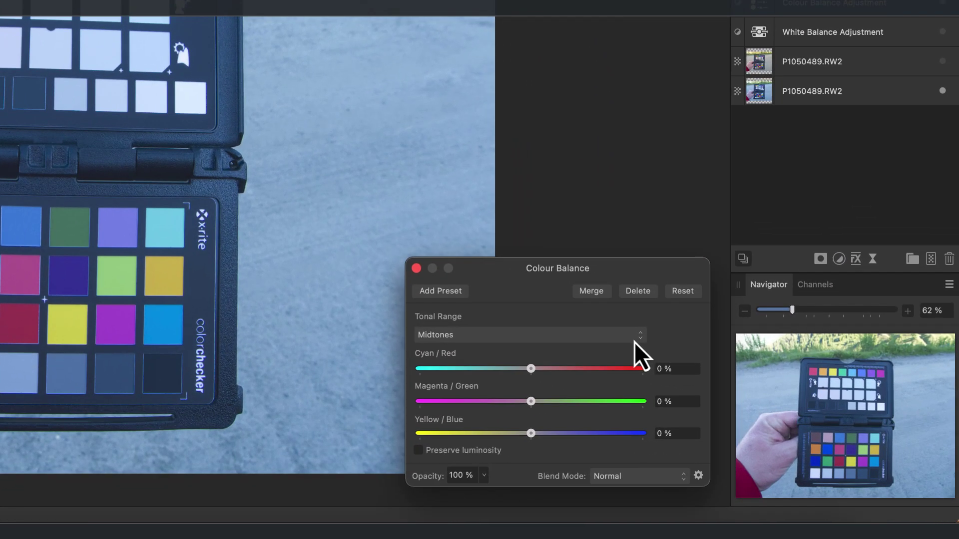
Switch the Colour Balance tonal range to Shadows and back to Midtones.
left_click(634, 341)
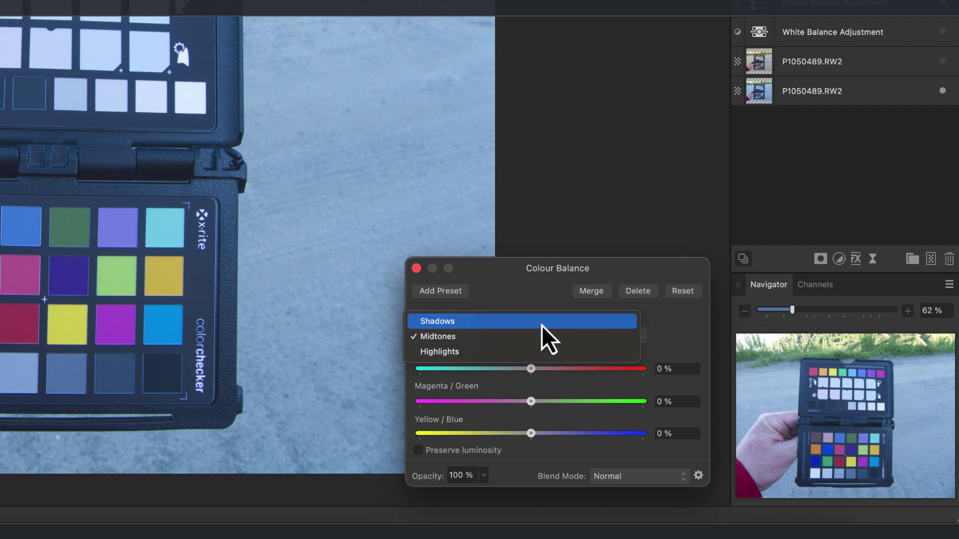
left_click(543, 325)
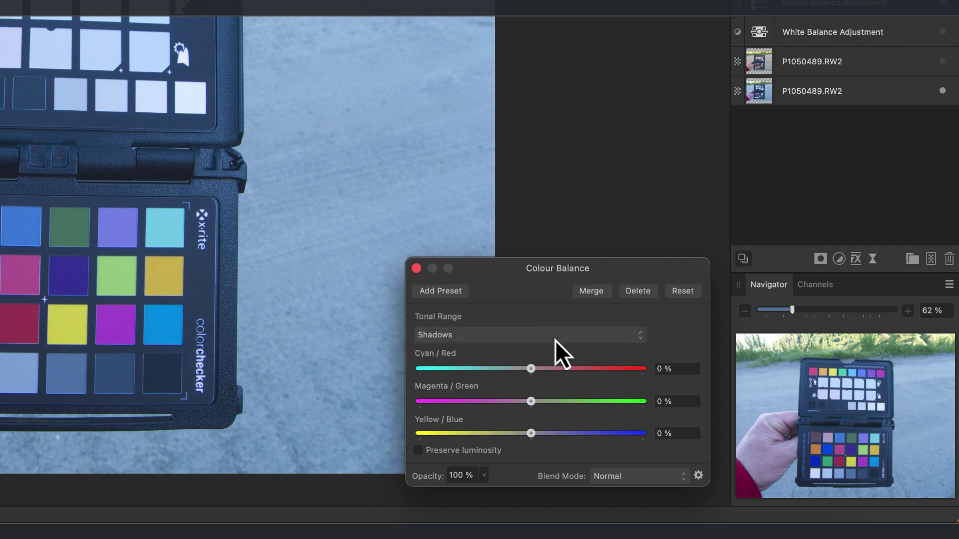
left_click(556, 340)
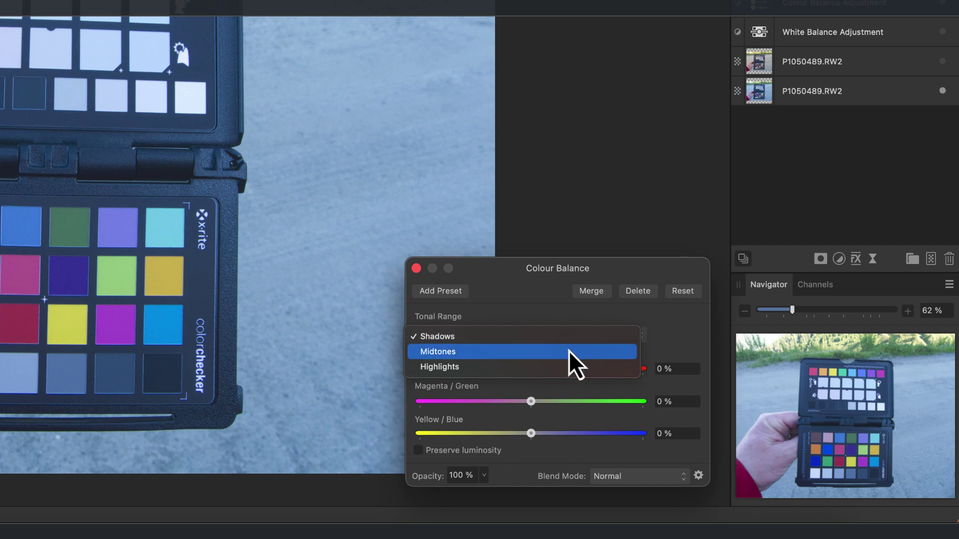
left_click(567, 351)
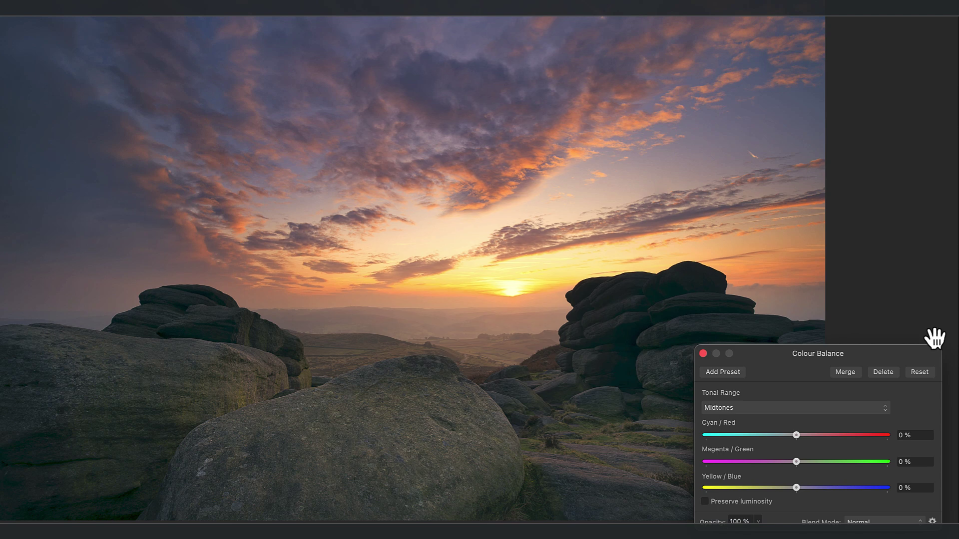
Set the sunset's shadows to -5% Yellow/Blue and -3% Magenta/Green.
left_click(883, 412)
left_click(805, 403)
mouse_move(798, 488)
left_mouse_down()
mouse_move(783, 488)
mouse_move(792, 489)
left_mouse_up()
left_click_drag(797, 462, 794, 462)
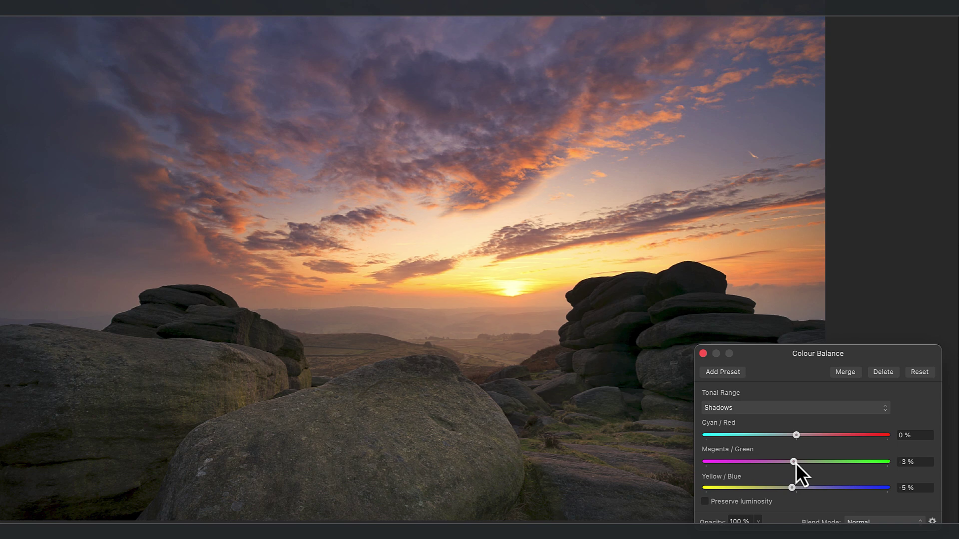
Target the highlights in Colour Balance for a +4% Magenta/Green shift toward green.
left_click(812, 412)
left_click(802, 433)
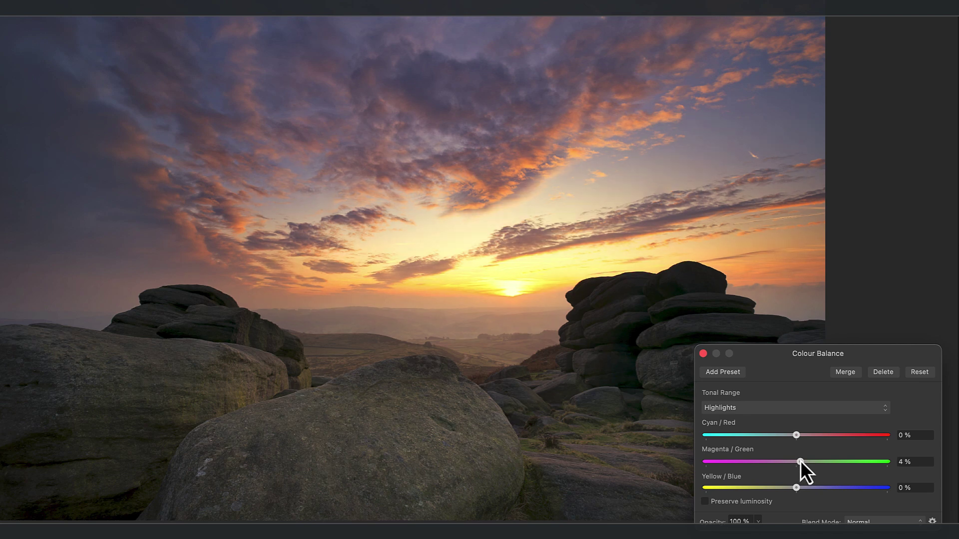
Shift the sunset's midtones toward yellow and slightly toward magenta, then close Colour Balance.
left_click(794, 411)
left_click(787, 401)
left_click_drag(797, 488, 782, 490)
left_click_drag(797, 463, 793, 463)
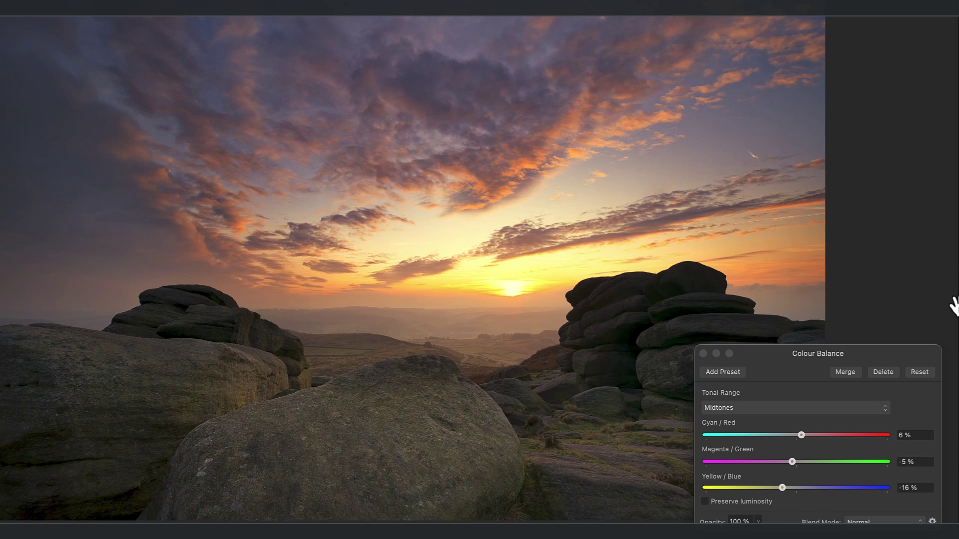
left_click(703, 353)
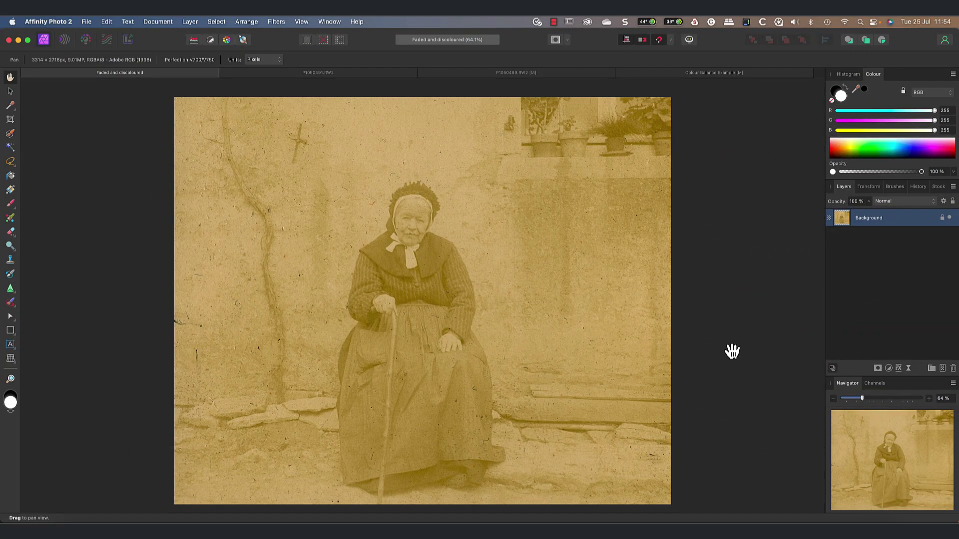
Switch to the 'Faded and discoloured' document and show the adjustment types list in the Layers panel.
scroll(732, 351, "left", 2)
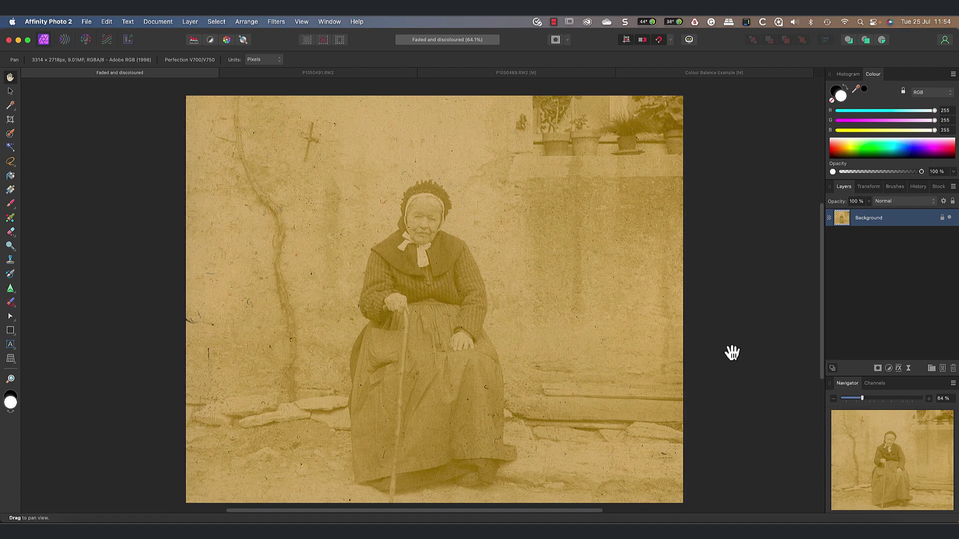
scroll(732, 353, "right", 2)
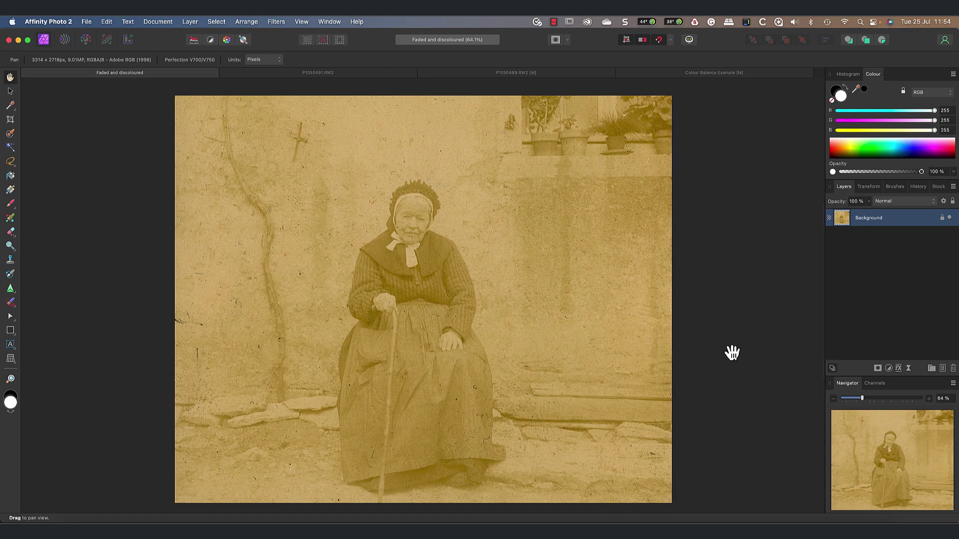
left_click(890, 369)
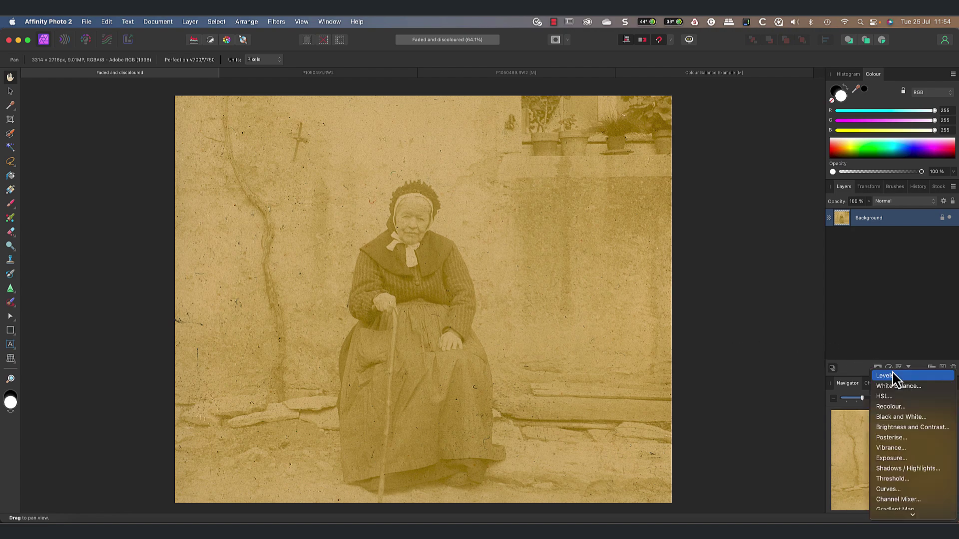
Add a Levels adjustment and clamp its red channel to 50–83%.
left_click(892, 378)
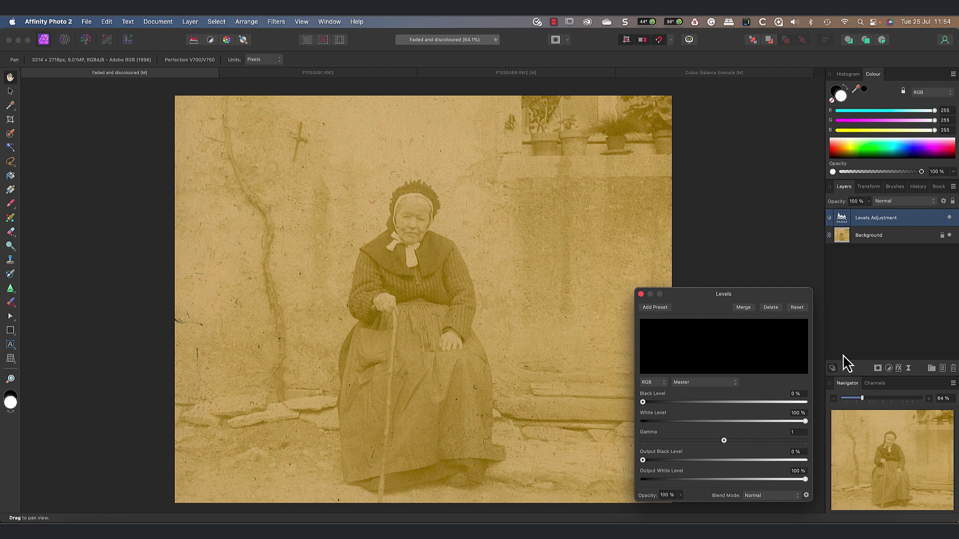
left_click(731, 385)
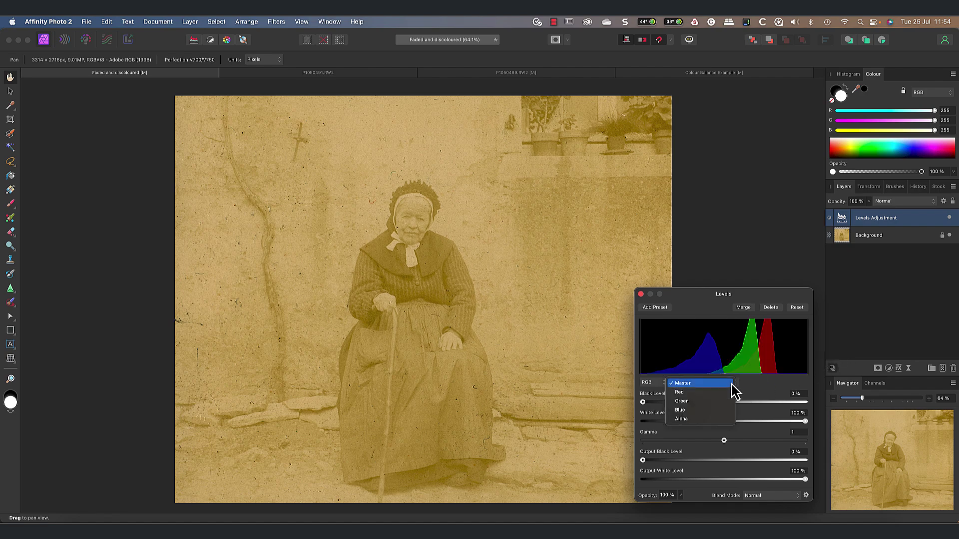
left_click(689, 392)
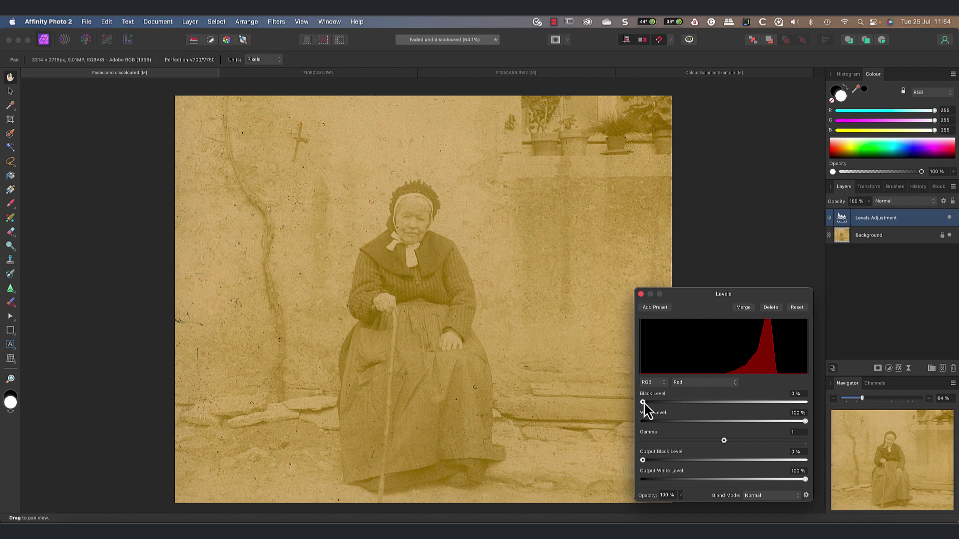
left_click_drag(643, 402, 723, 402)
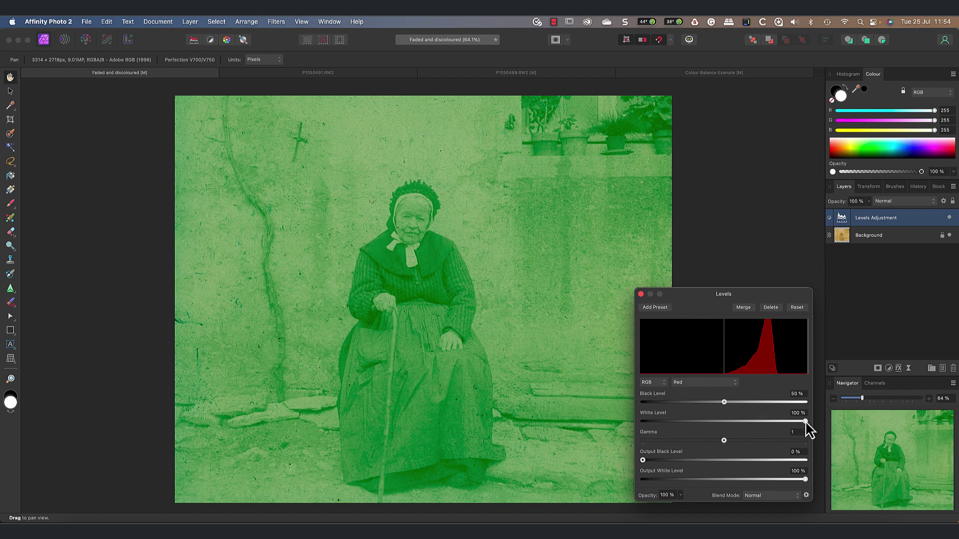
left_click_drag(806, 422, 778, 425)
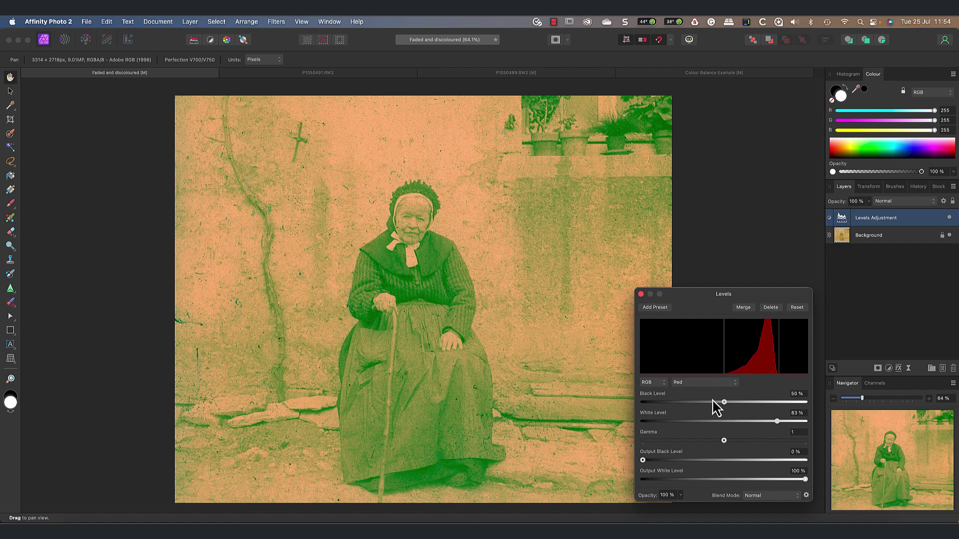
Clamp the Levels green channel to 39–74%.
left_click(701, 383)
left_click(692, 392)
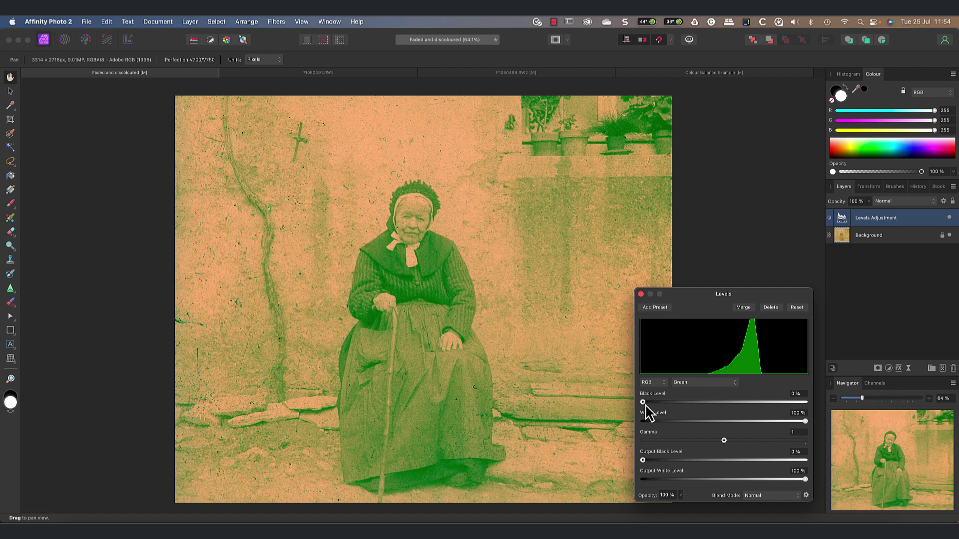
left_click_drag(643, 402, 714, 416)
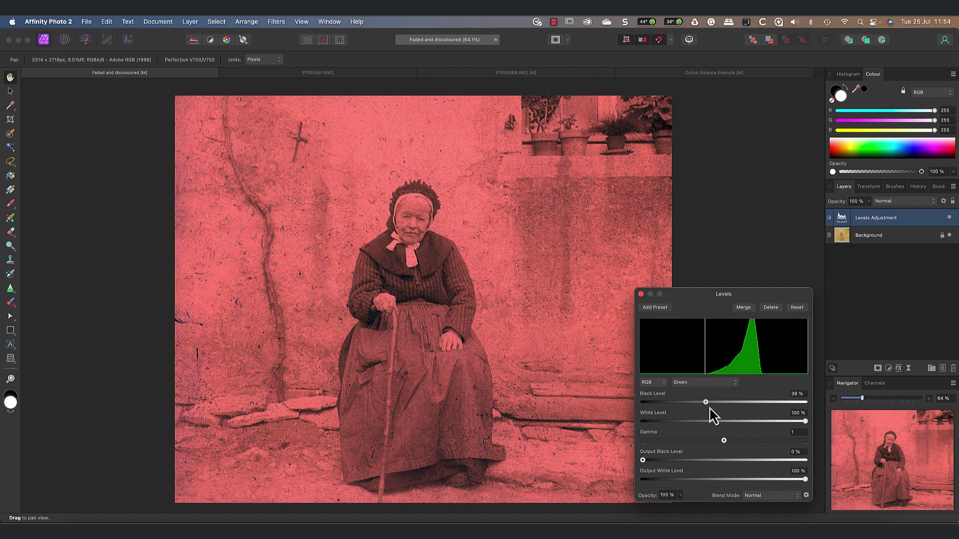
left_click_drag(804, 422, 763, 428)
Set the Levels blue channel to 4–51%, leaving the portrait neutral grey.
left_click(697, 383)
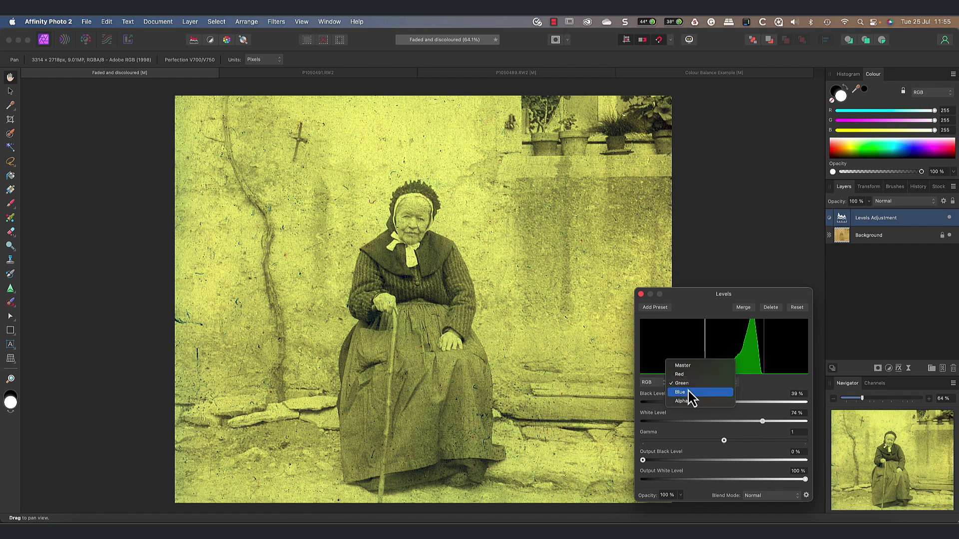
left_click(690, 397)
left_click_drag(643, 403, 649, 403)
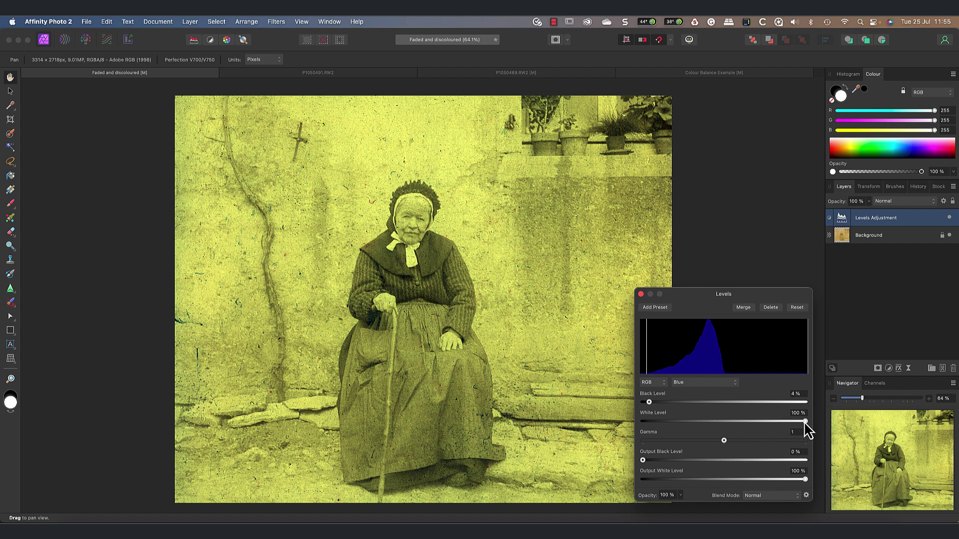
left_click_drag(804, 421, 725, 424)
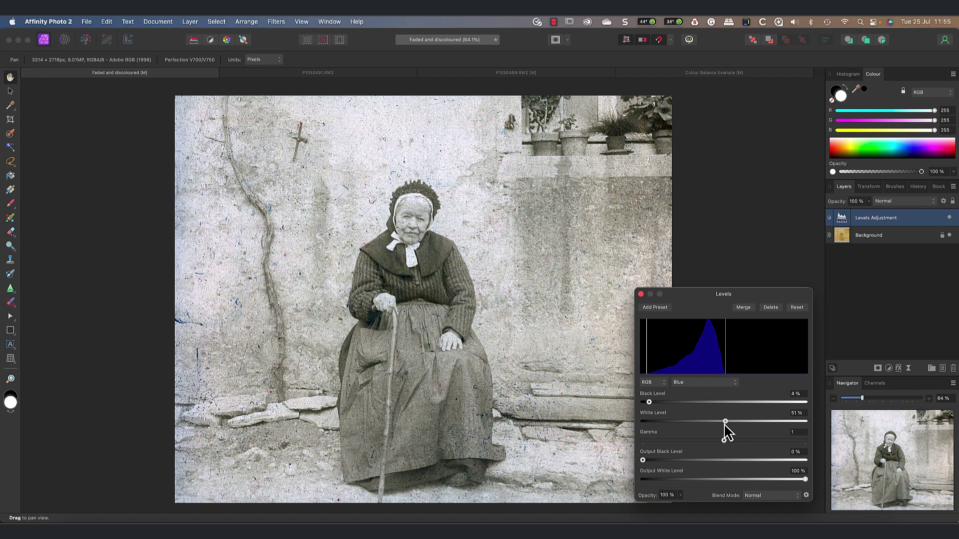